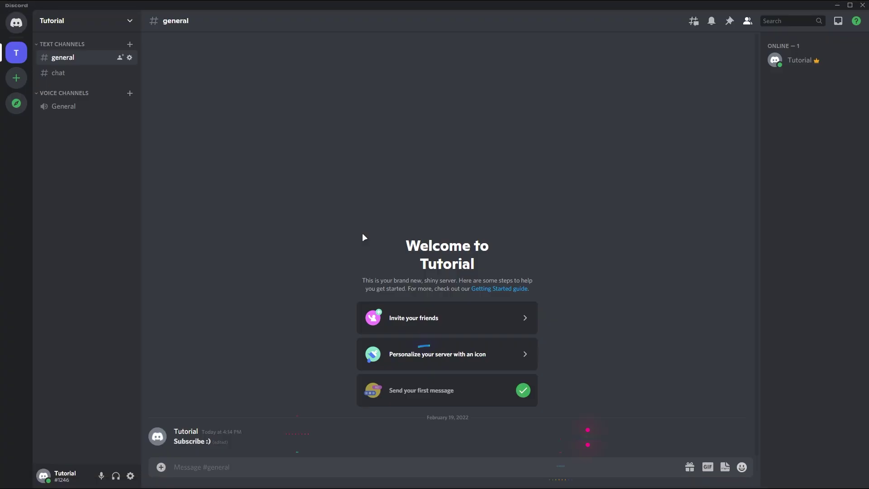
Step: Create a new role in the Tutorial server's role settings and name it Levels
left_click(81, 21)
left_click(95, 80)
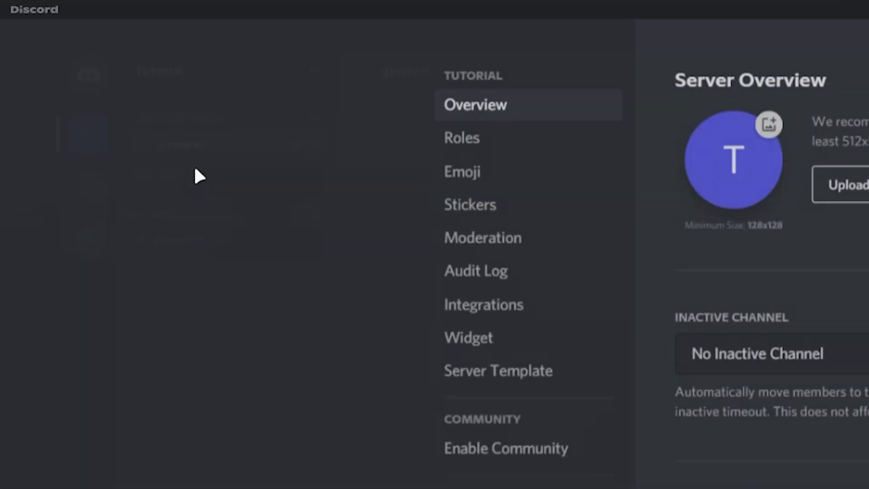
left_click(461, 137)
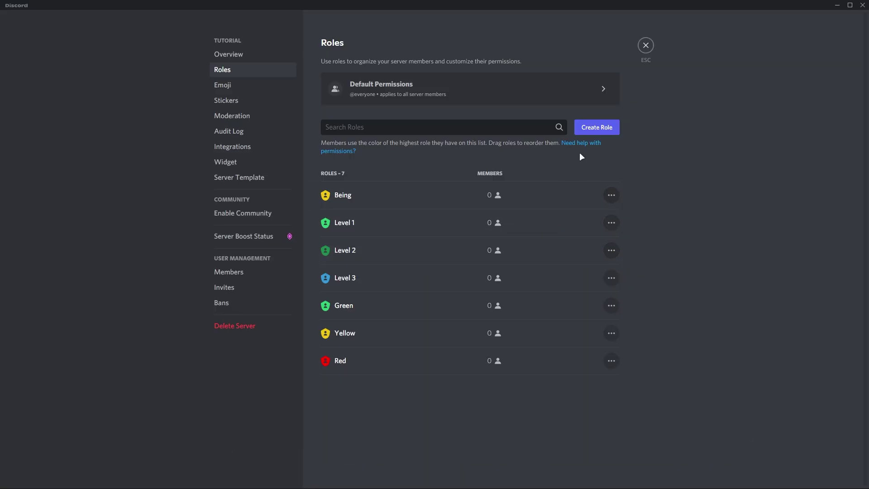
left_click(594, 128)
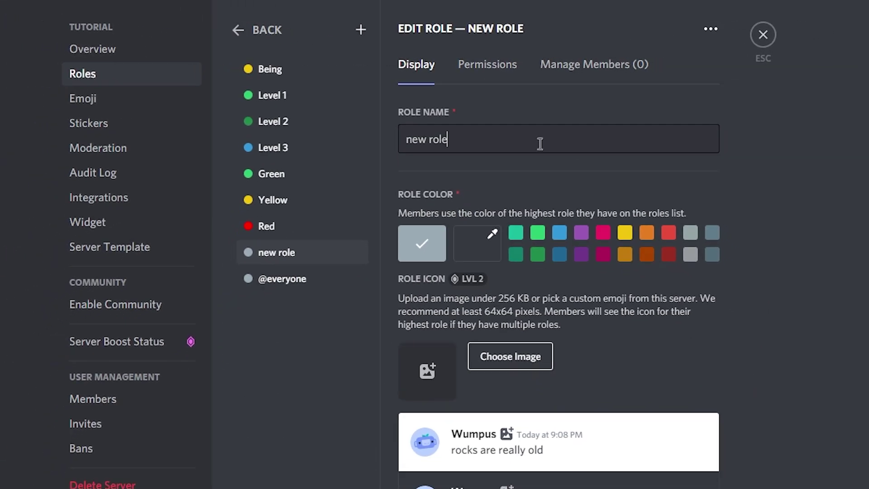
triple_click(542, 147)
key("BackSpace")
type("Levels")
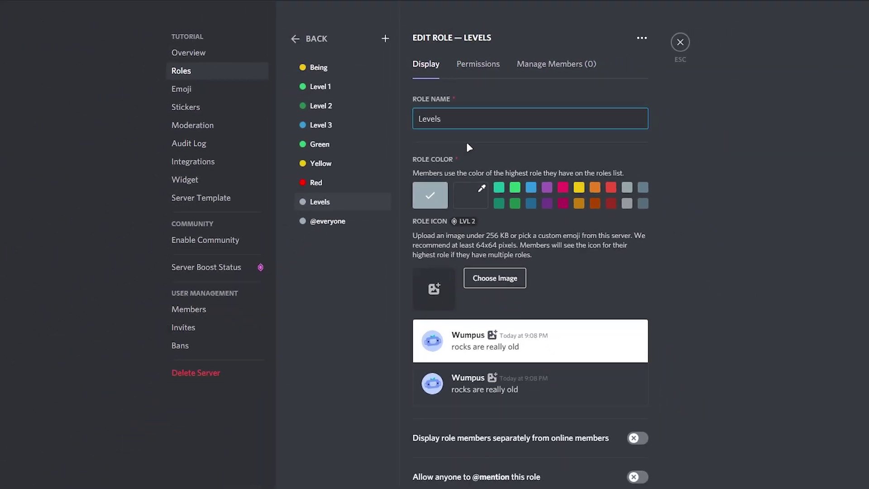
Step: Disable the View Channels permission for the Levels role and set its custom color to #000000
left_click(480, 63)
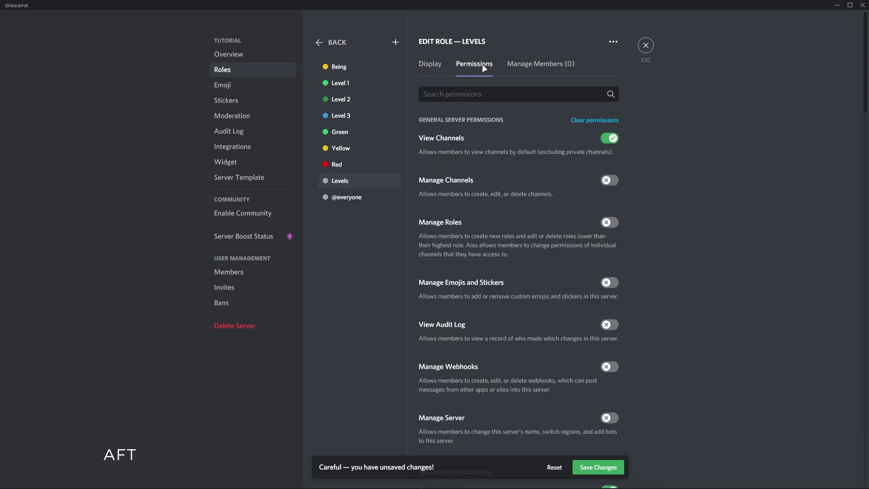
left_click(605, 138)
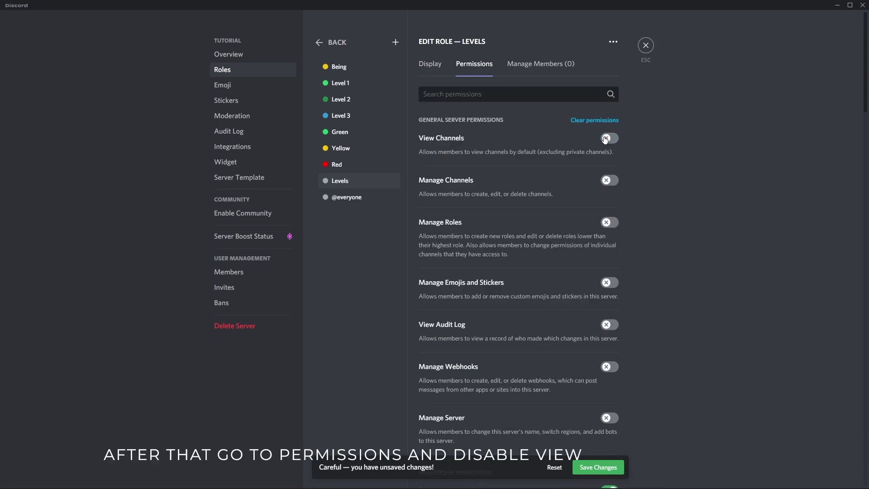
left_click(429, 66)
left_click(466, 178)
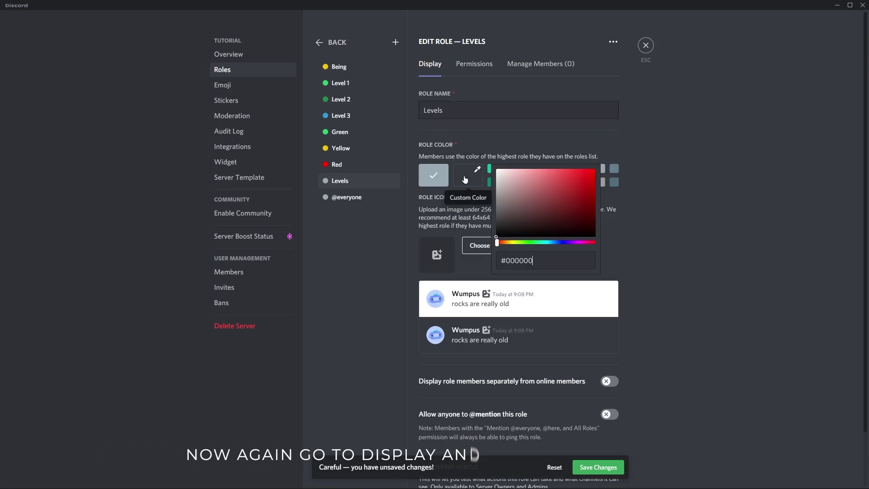
left_click_drag(526, 217, 492, 237)
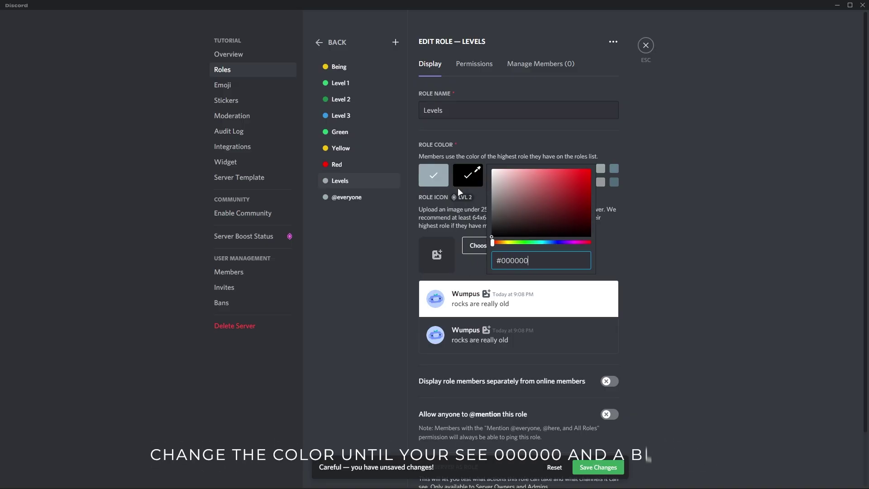
left_click(384, 213)
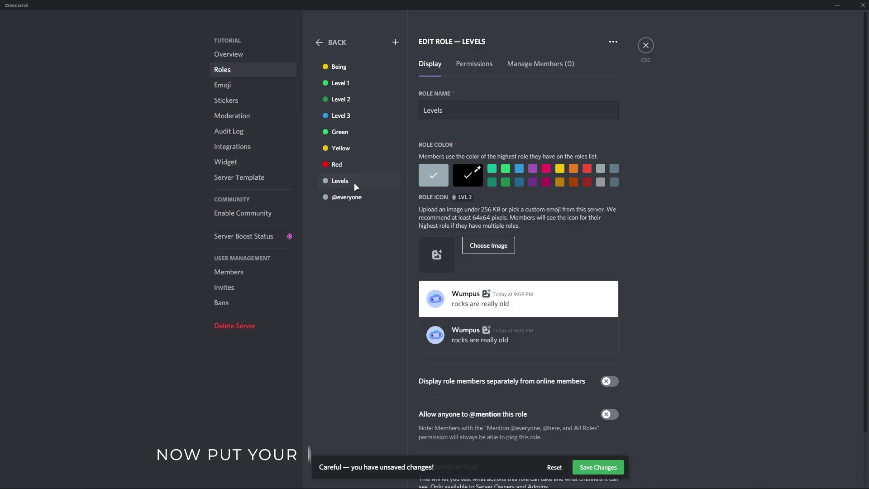
Step: Move the Levels role between Being and Level 1, save the changes and leave the server settings
left_click_drag(354, 182, 349, 82)
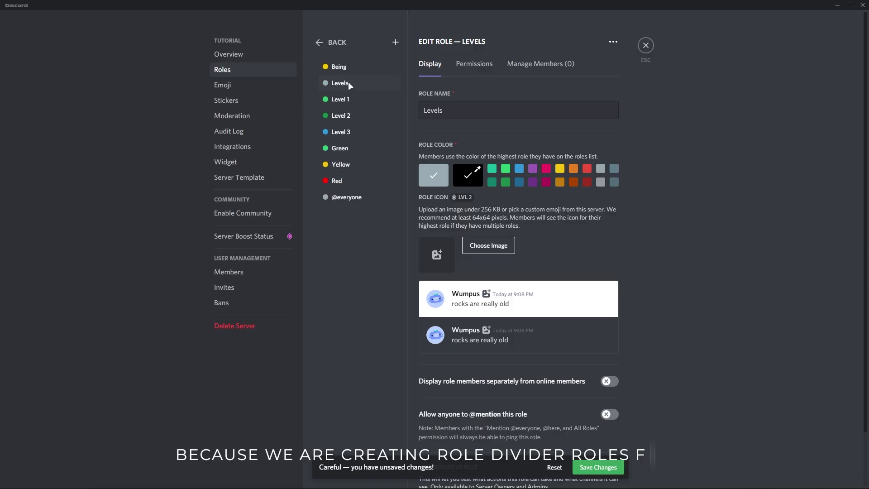
left_click(602, 465)
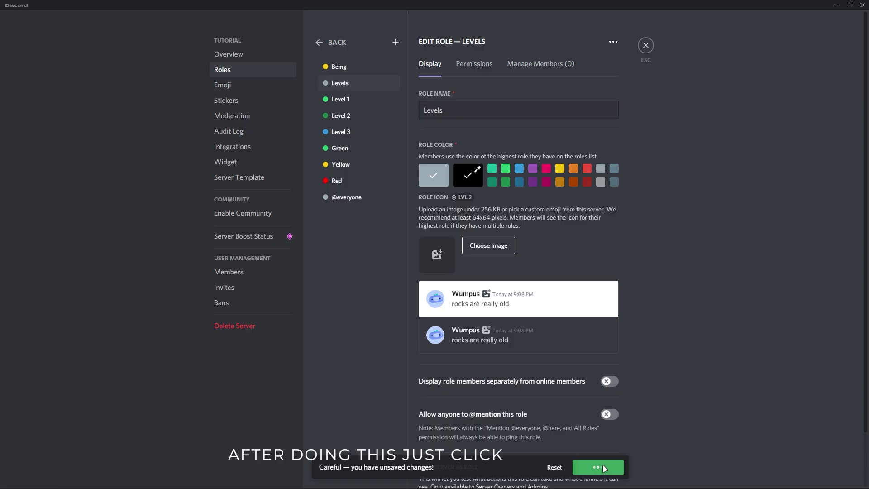
left_click(646, 47)
Step: Assign the Levels, Level 1, Level 2 and Level 3 roles to the online member and check them on the profile
right_click(800, 66)
mouse_move(753, 162)
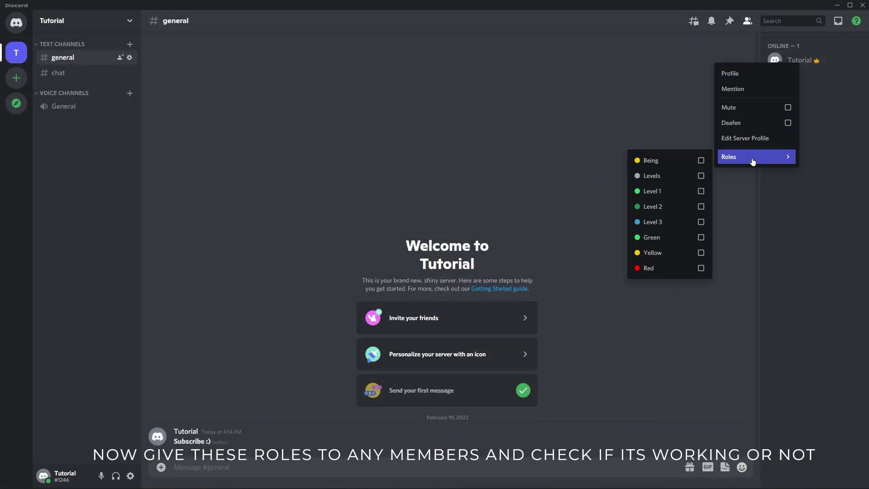
left_click(660, 178)
left_click(654, 191)
left_click(654, 206)
left_click(654, 221)
left_click(810, 63)
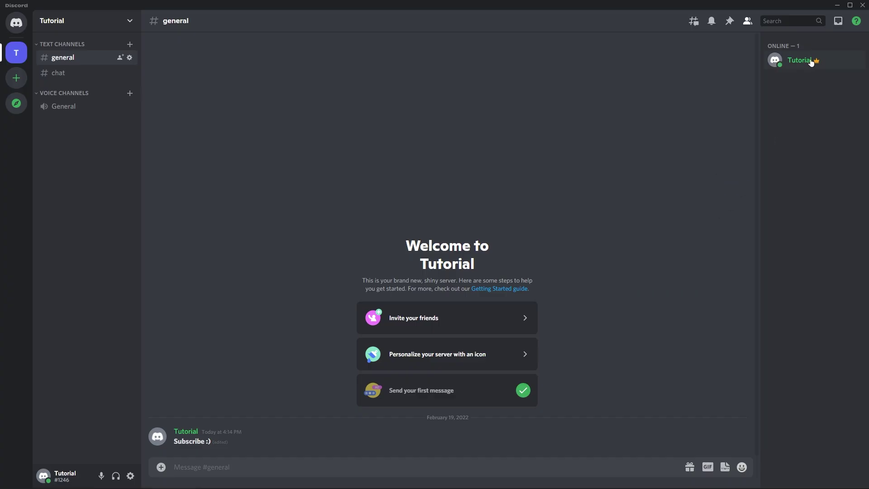
left_click(810, 63)
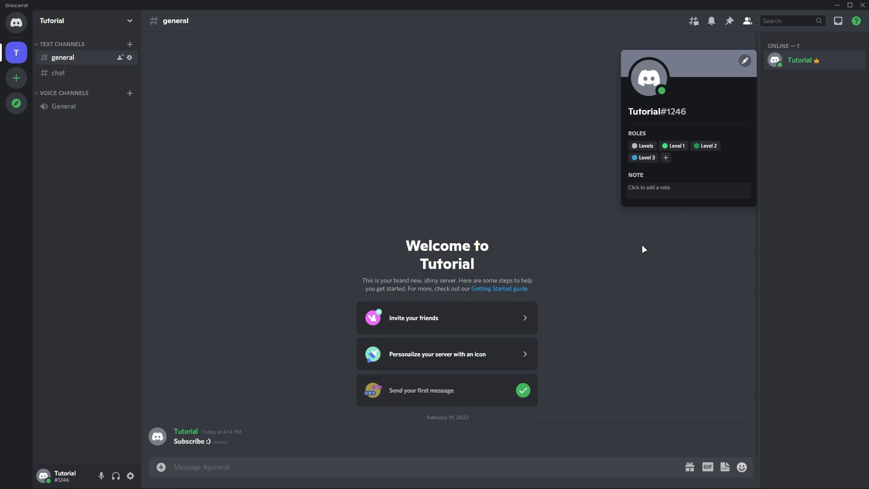
left_click(641, 244)
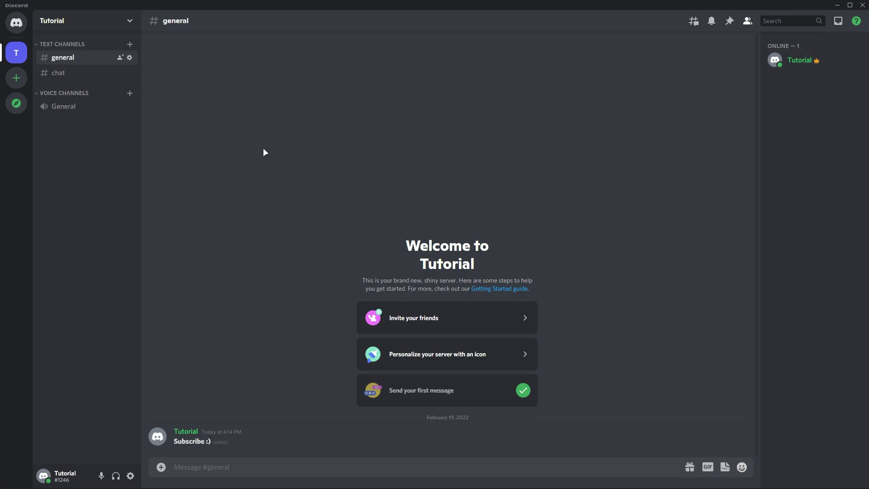
Step: Copy the blank characters from the #chat message, pad both sides of the Levels role's name with them, save, and check the member's profile
left_click(96, 76)
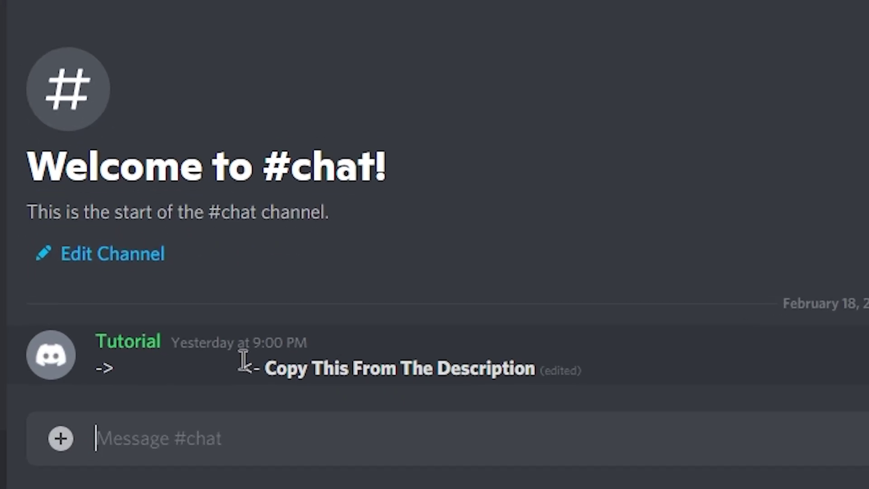
left_click_drag(228, 438, 188, 438)
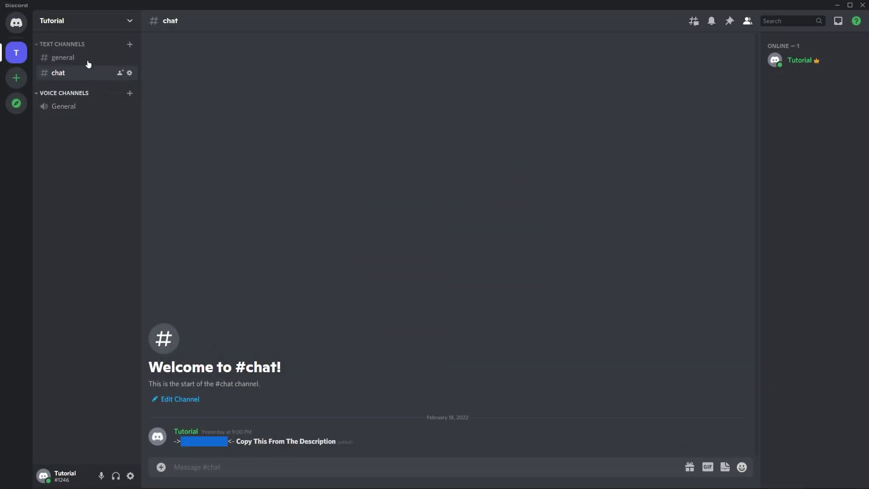
left_click(69, 19)
left_click(80, 78)
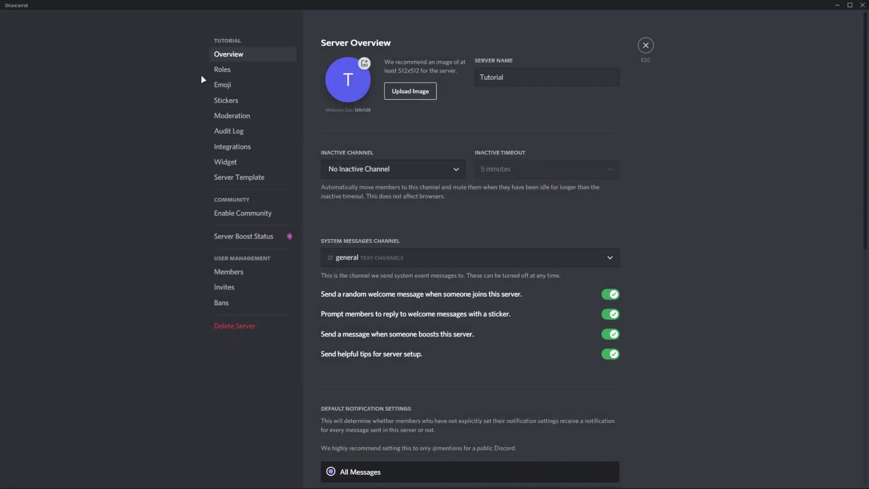
left_click(226, 70)
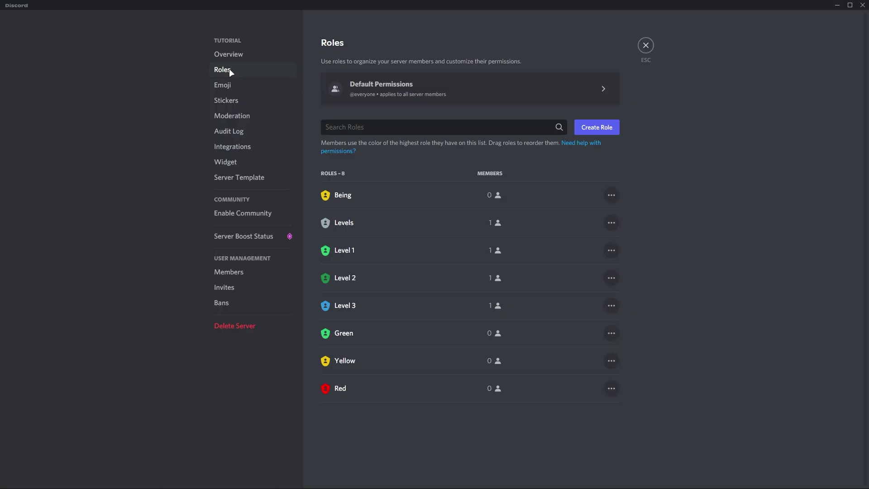
left_click(426, 233)
left_click(429, 116)
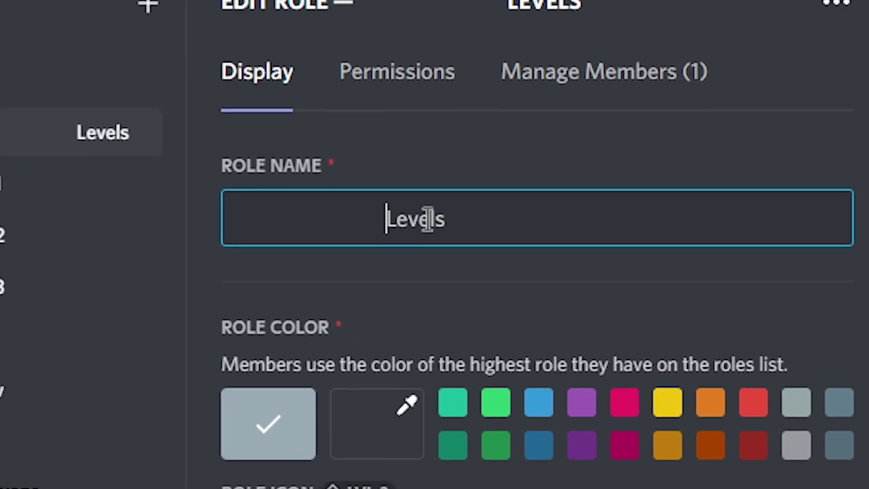
key("End")
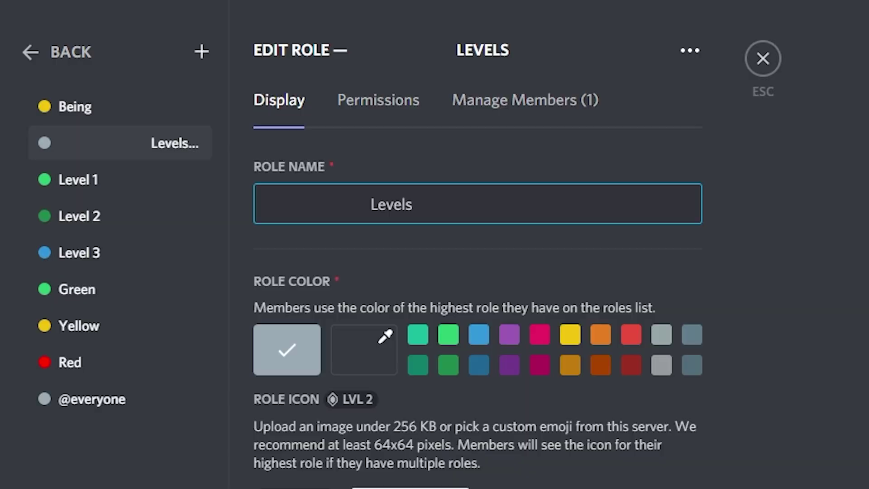
left_click(601, 465)
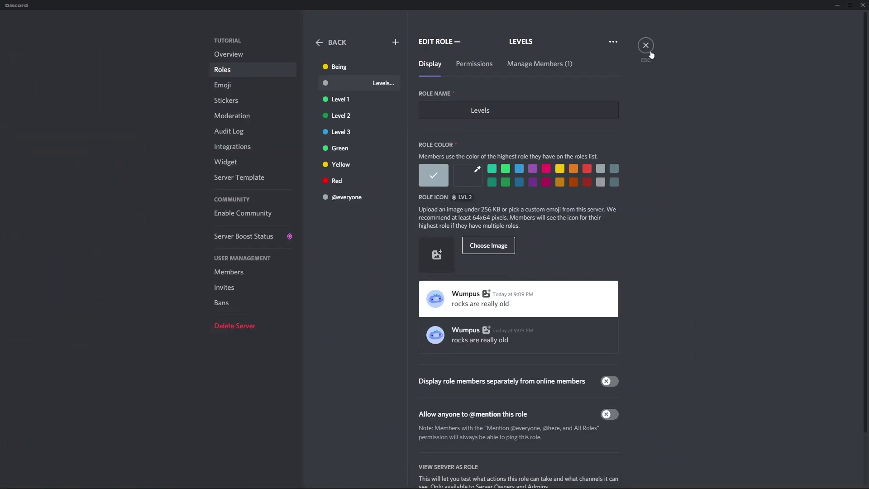
left_click(648, 50)
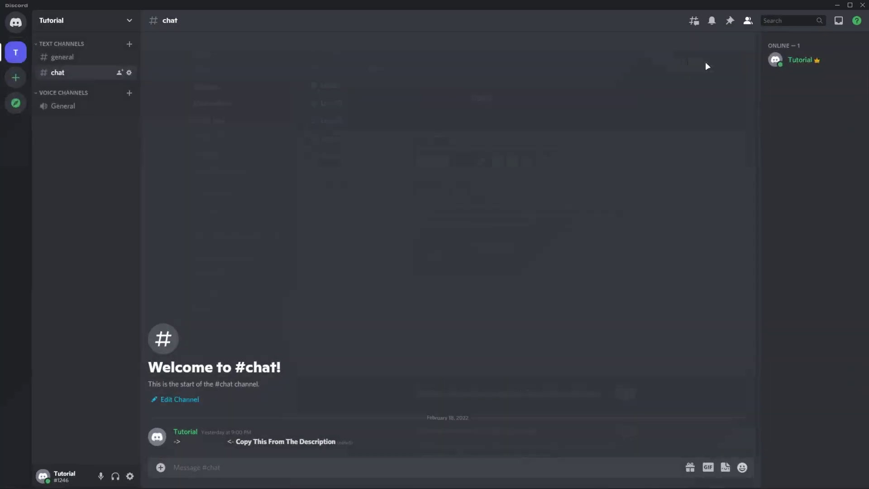
left_click(796, 59)
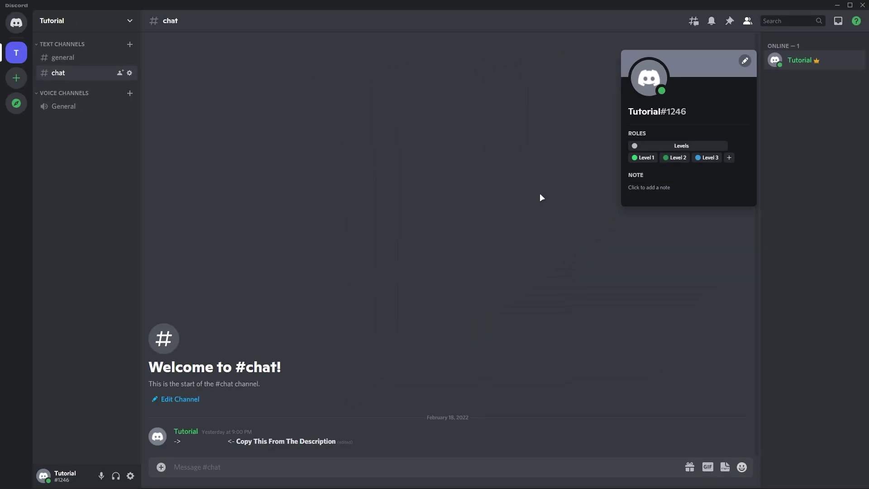
Step: Copy the ⤙ symbol from coolsymbol.com in Chrome and insert it before the word Levels in the Discord role's name
key("alt+Tab")
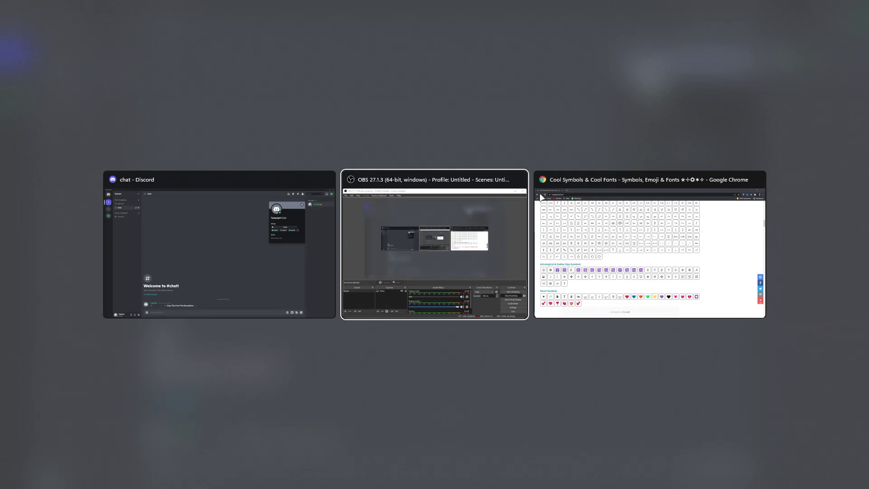
left_click(541, 197)
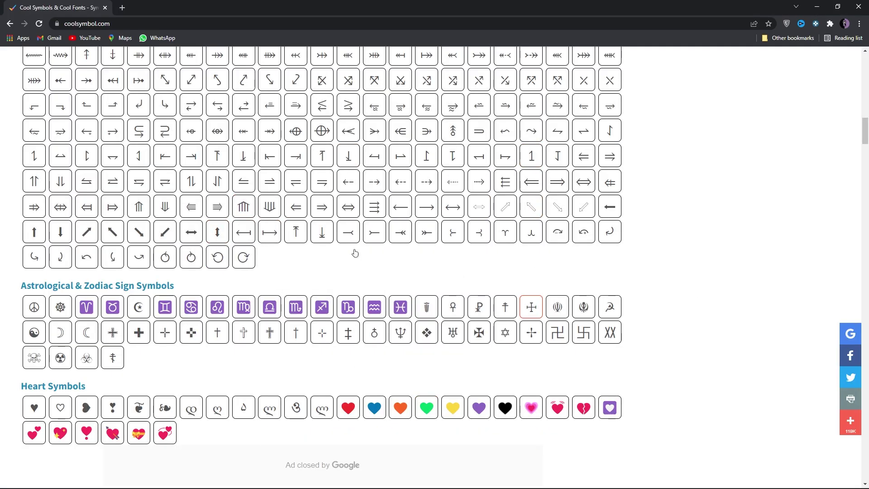
left_click(351, 232)
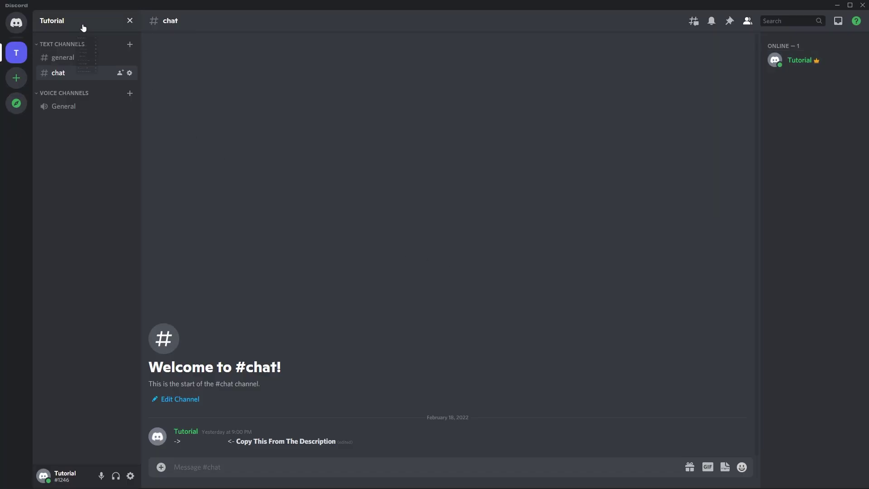
left_click(81, 27)
left_click(118, 75)
left_click(233, 70)
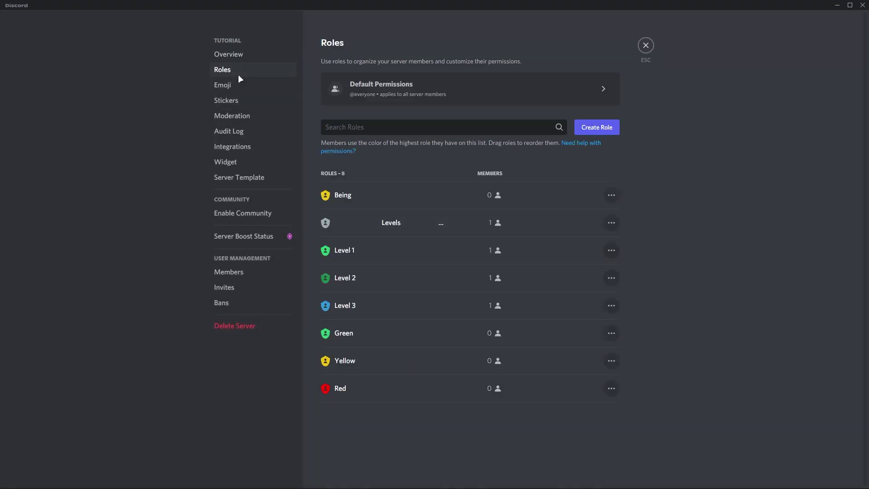
left_click(389, 220)
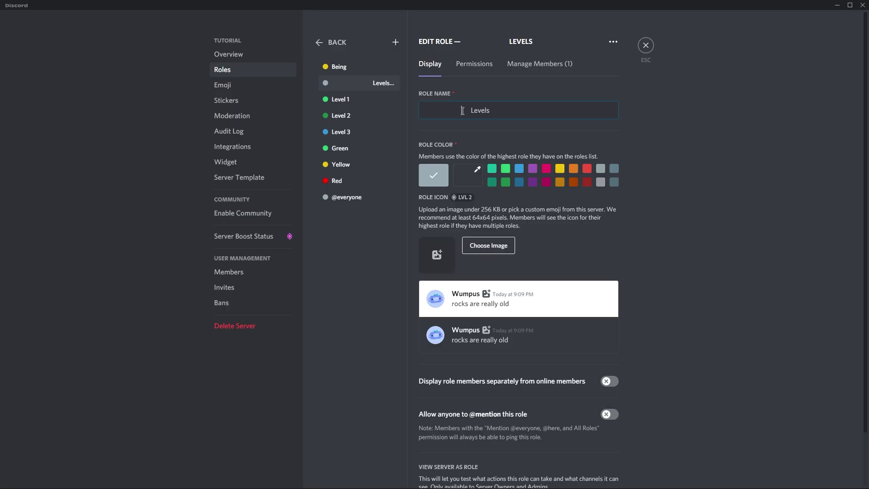
type("⤙")
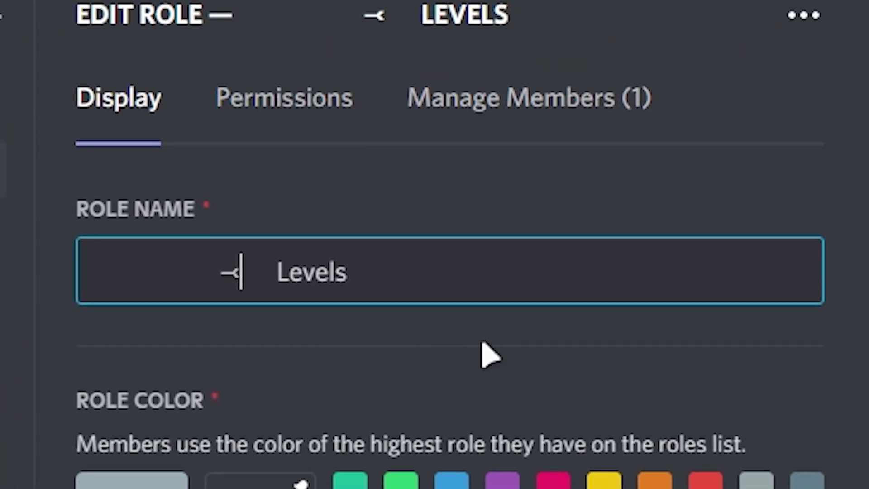
Step: Copy the ⤚ symbol from coolsymbol.com, insert it after the word Levels in the role's name, save, and check the member's profile
key("alt+Tab")
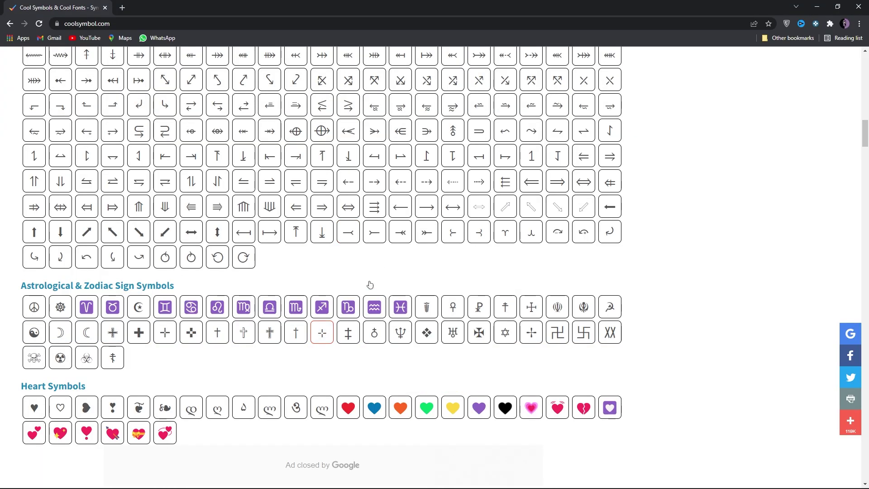
left_click(368, 229)
key("alt+Tab")
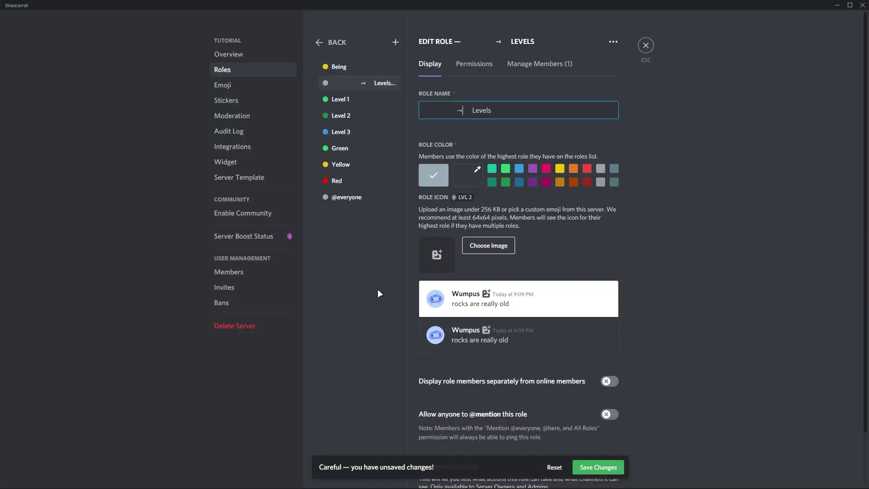
type("⤚")
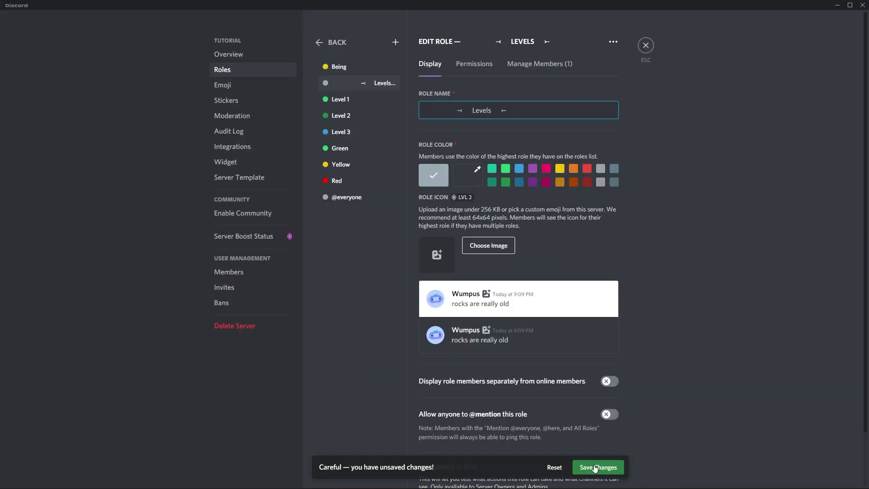
left_click(597, 467)
left_click(645, 45)
left_click(808, 63)
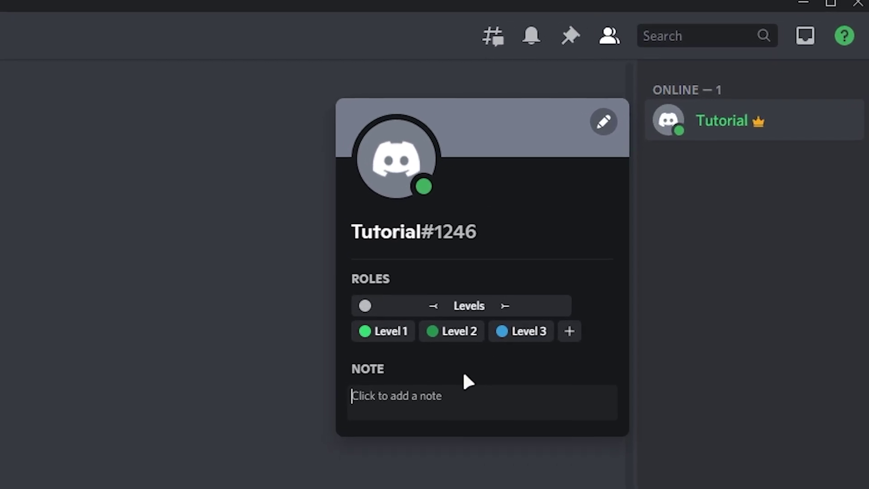
Step: Create a new role in the server's role settings and name it Colors
left_click(71, 20)
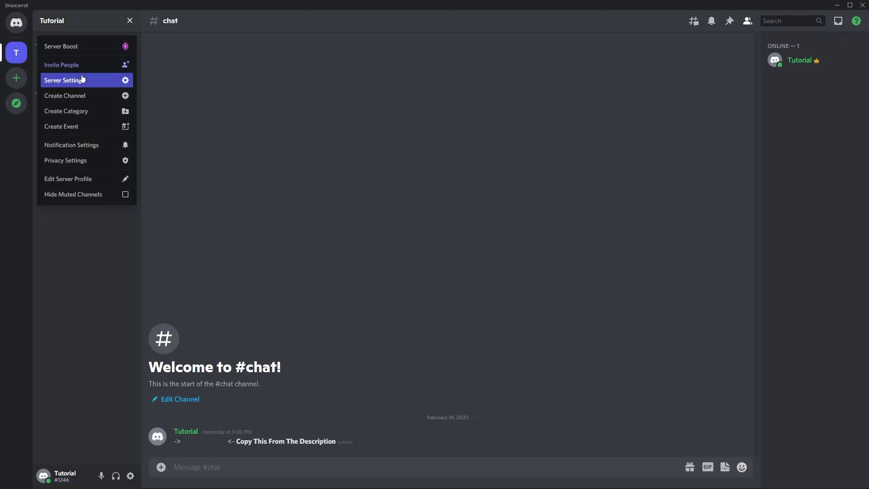
left_click(82, 79)
left_click(229, 72)
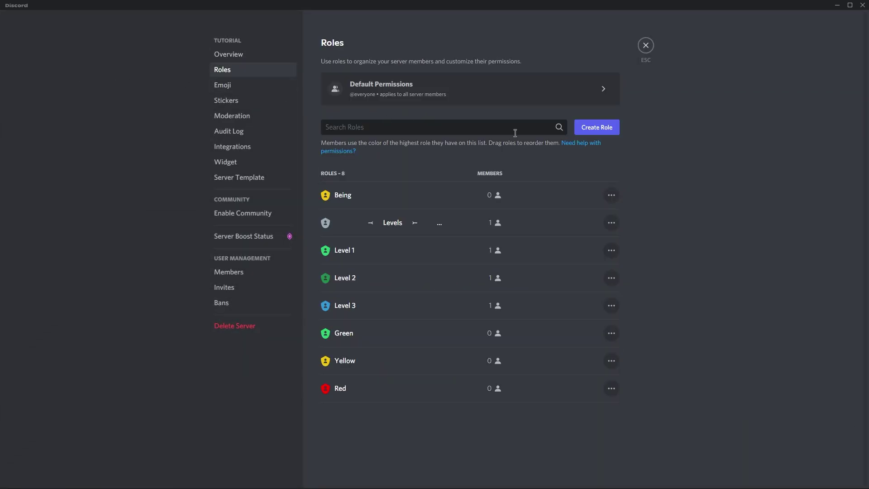
left_click(596, 127)
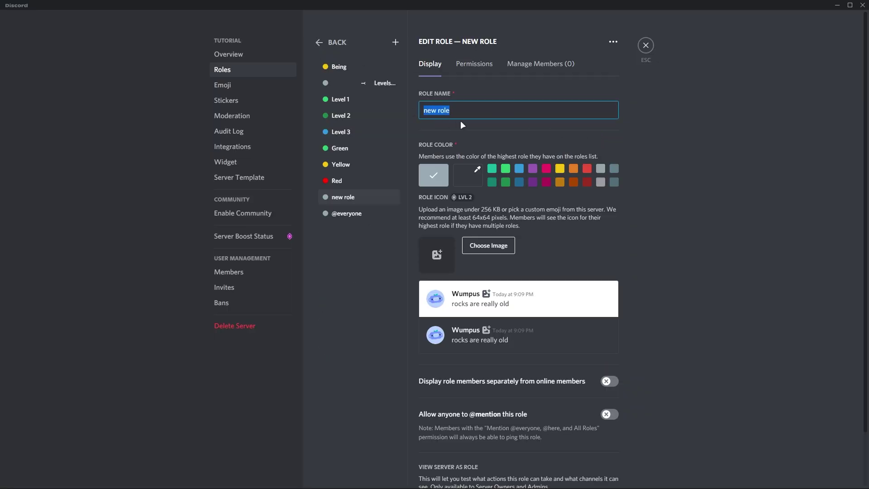
key("BackSpace")
type("Colors")
Step: Set the Colors role's custom color to #000000
left_click(487, 67)
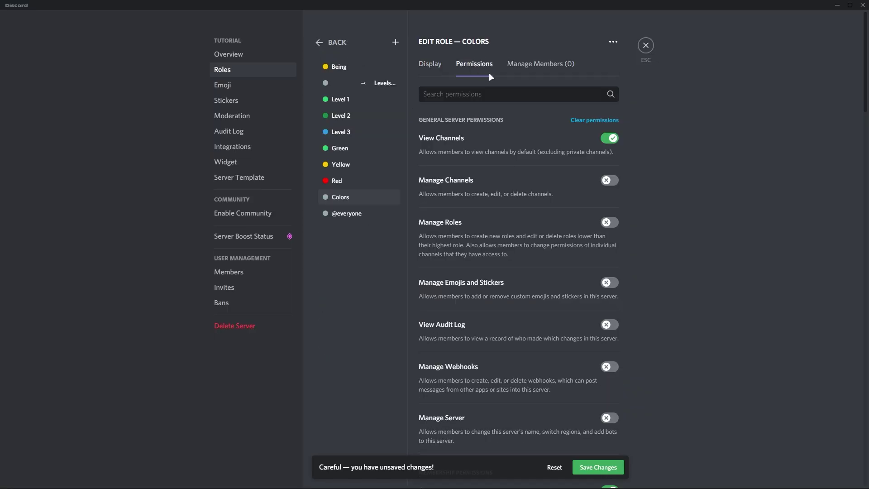
left_click(430, 64)
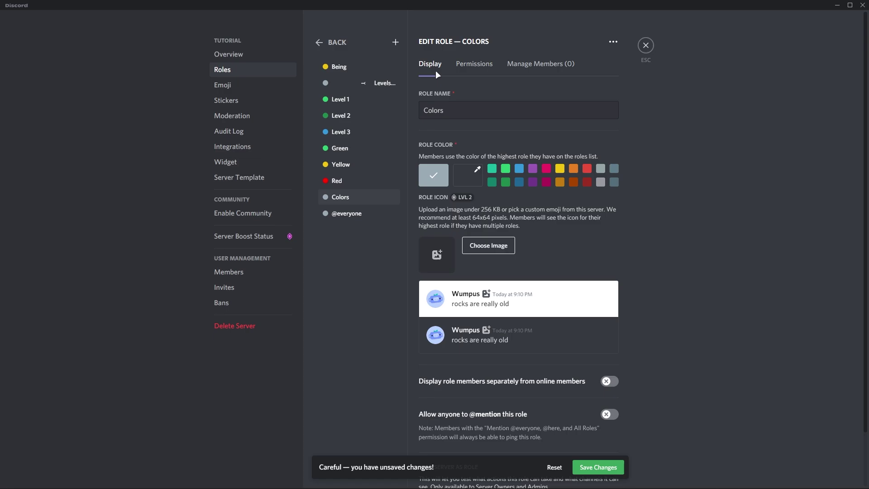
left_click(467, 175)
left_click_drag(532, 204, 453, 264)
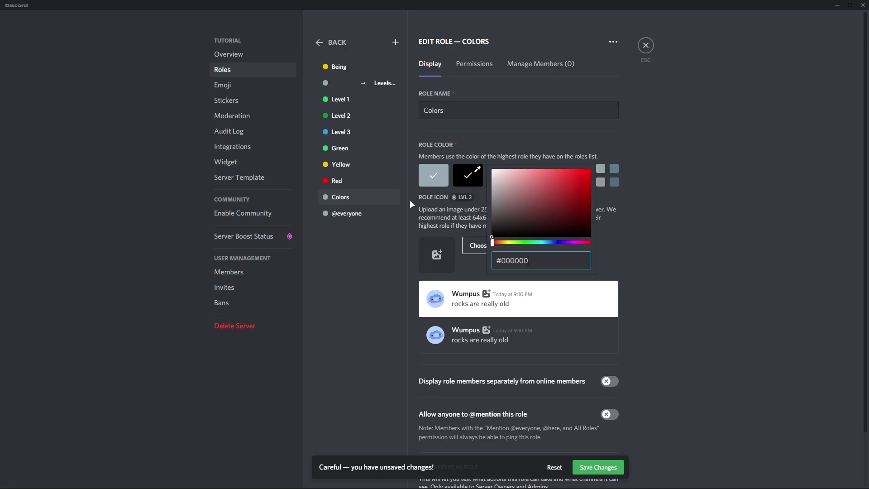
left_click(330, 223)
Step: Move the Colors role directly above Green in the role order, save the changes, and close the server settings
left_click_drag(343, 198, 345, 148)
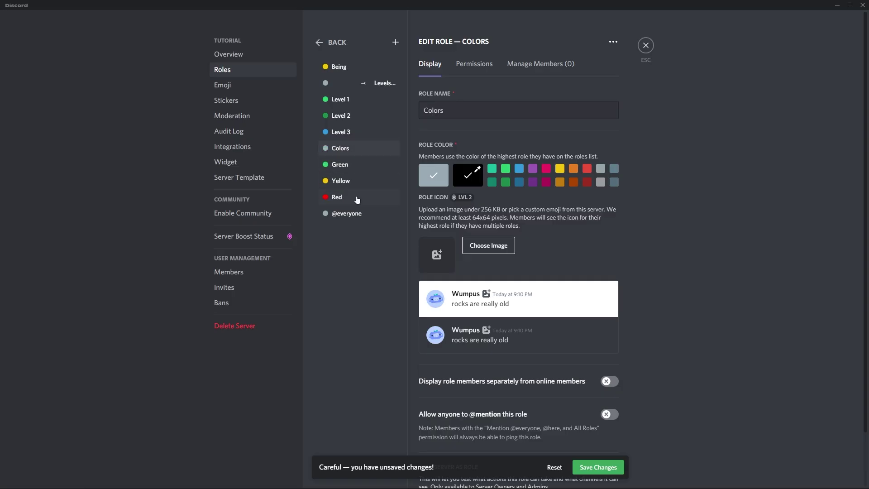
left_click(621, 475)
left_click(645, 46)
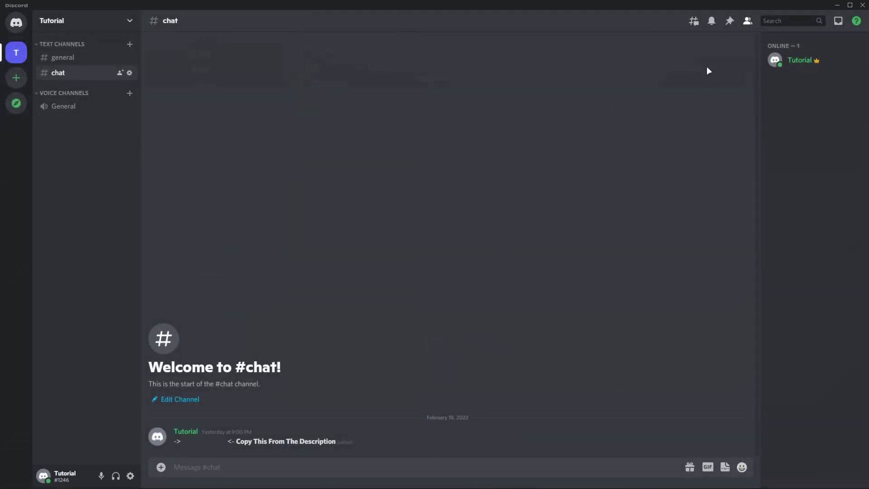
Step: Assign the Colors, Green, Yellow and Red roles to the online member and check them on the profile
right_click(797, 61)
mouse_move(756, 158)
left_click(621, 284)
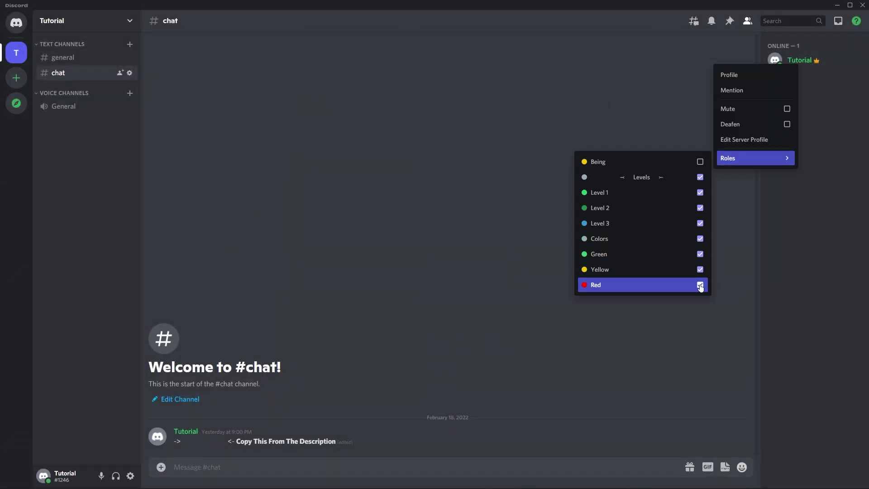
left_click(791, 61)
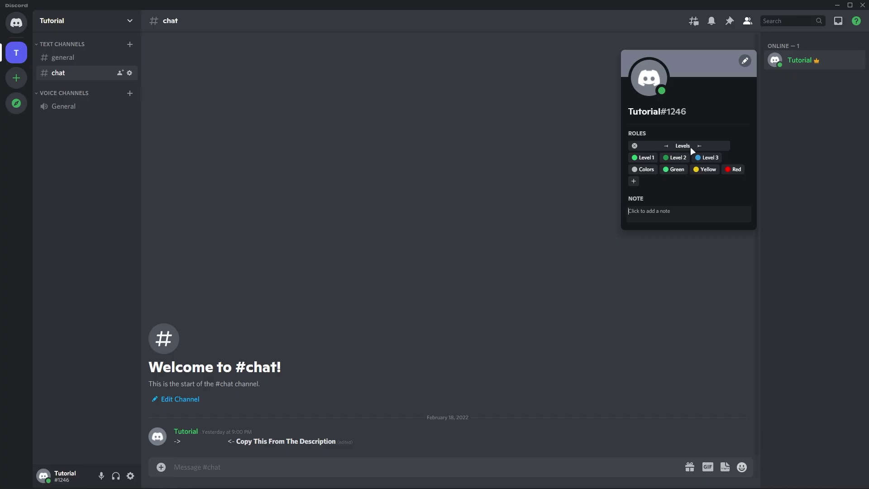
Step: Copy the blank characters from the #chat message, pad both sides of the Colors role's name with them, save, and check the member's profile
double_click(220, 441)
left_click(86, 21)
mouse_move(67, 79)
left_click(221, 73)
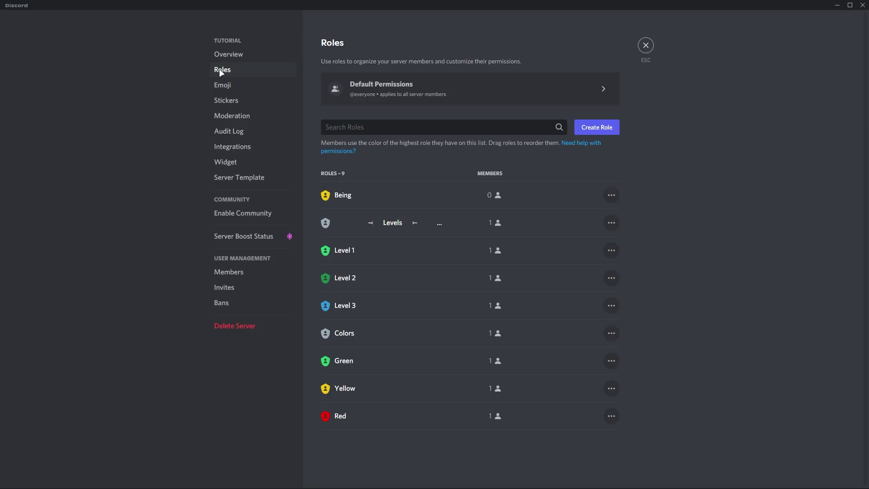
left_click(412, 329)
left_click(519, 109)
key("ctrl+a")
key("ctrl+v")
left_click(596, 467)
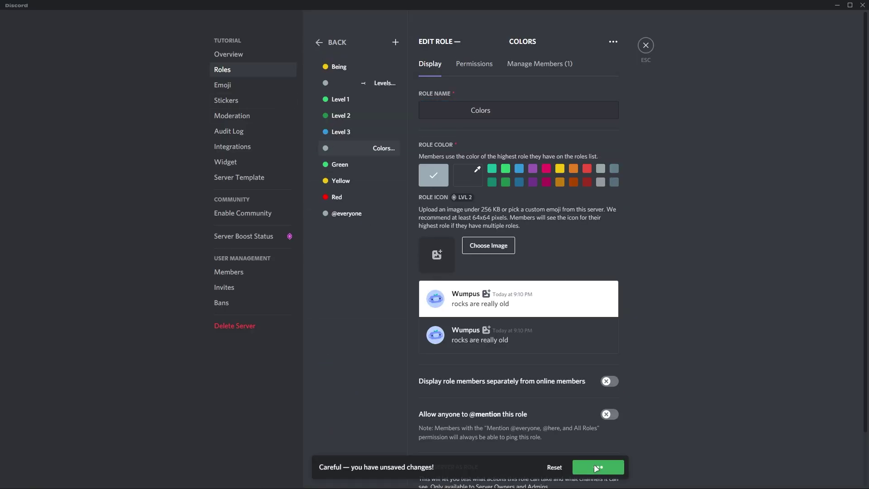
left_click(643, 45)
left_click(800, 60)
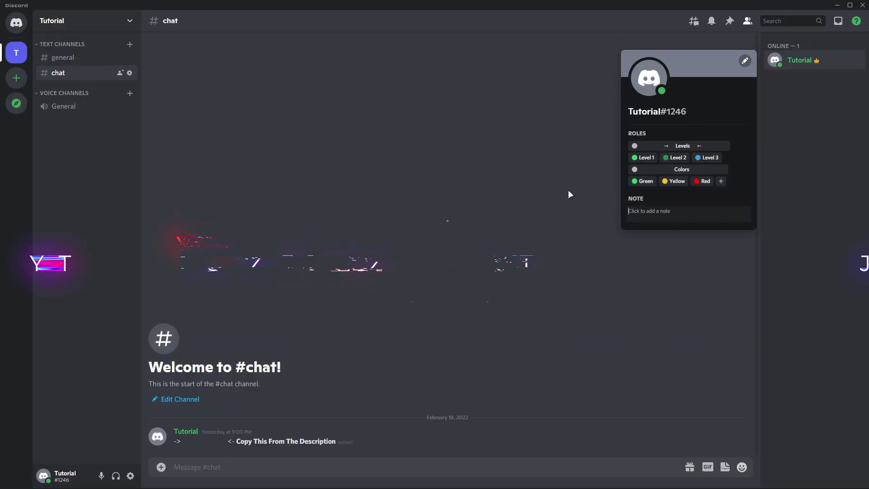
left_click(569, 191)
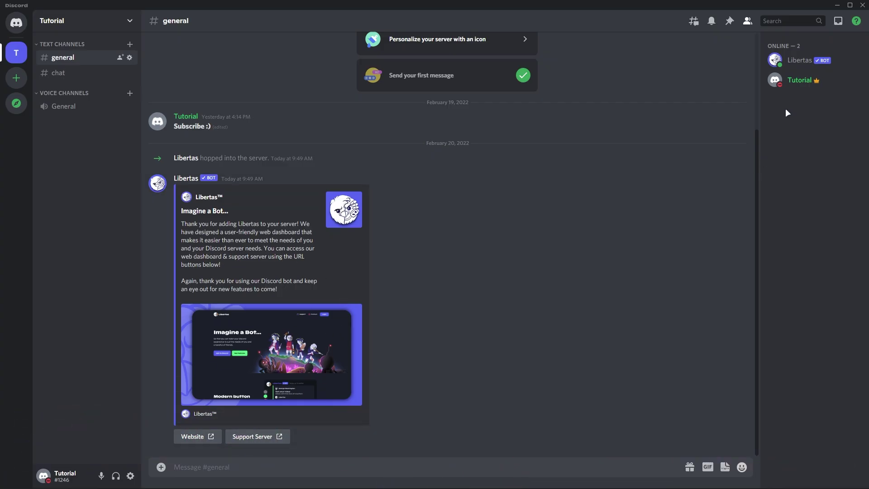
Step: Assign the BOT role to the Libertas bot in the member list
right_click(798, 61)
mouse_move(753, 262)
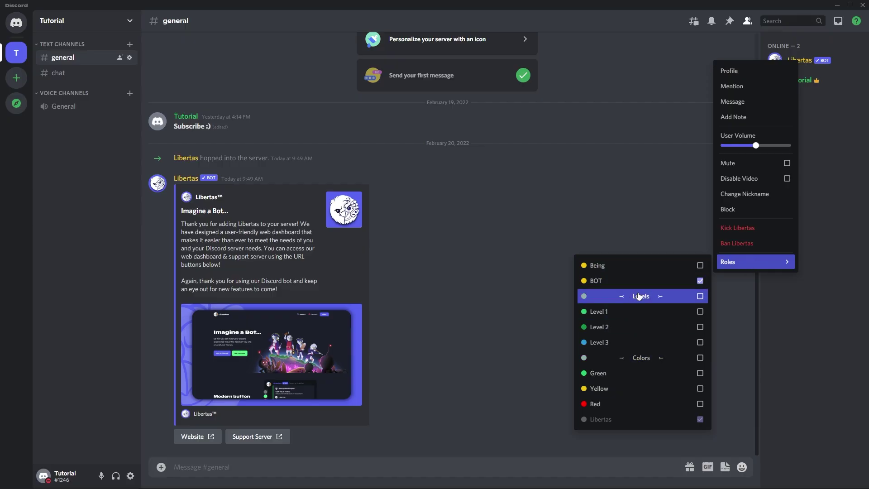
left_click(499, 281)
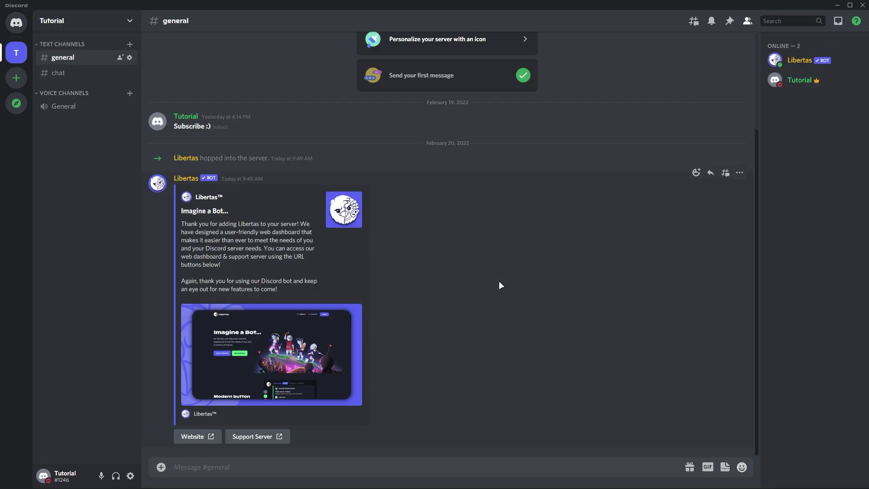
Step: Switch to the Libertas dashboard in Chrome and open the Auto-Role settings of the Verification & Greetings plugin
key("alt+Tab")
key("alt+Tab")
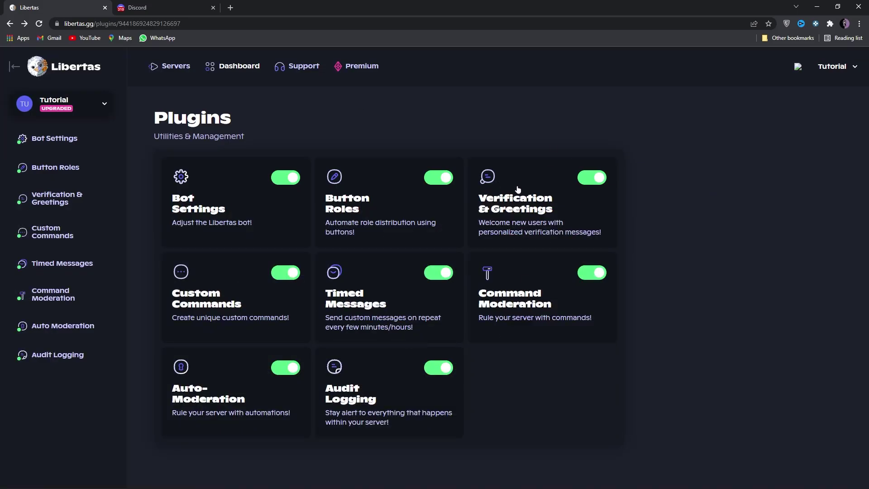
left_click(540, 204)
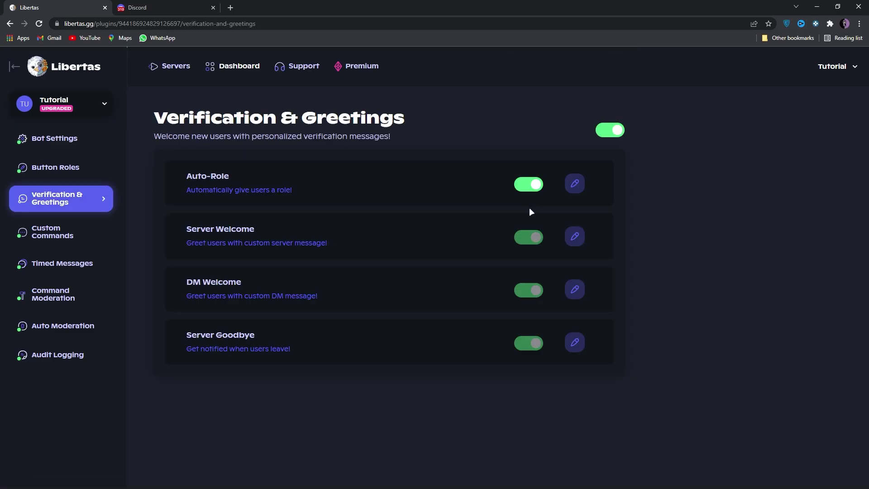
left_click(574, 184)
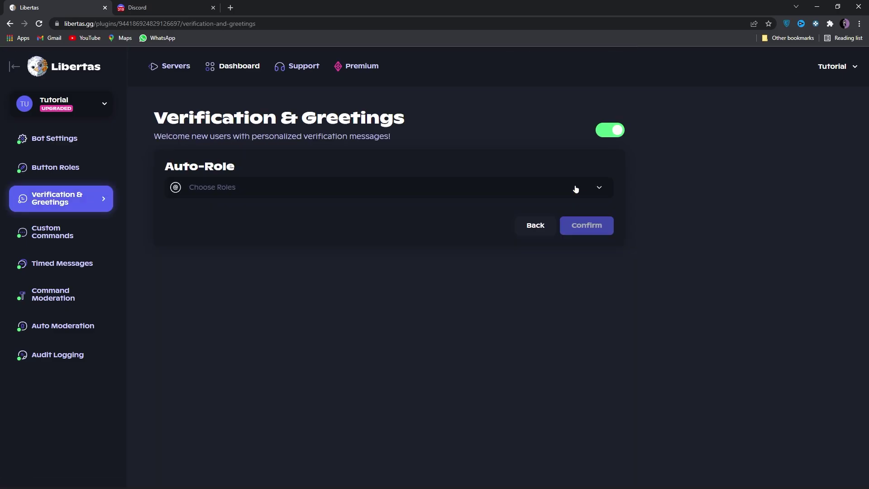
Step: Add the Levels and Colors divider roles to Auto-Role and confirm the selection
left_click(256, 193)
scroll(327, 239, "down", 3)
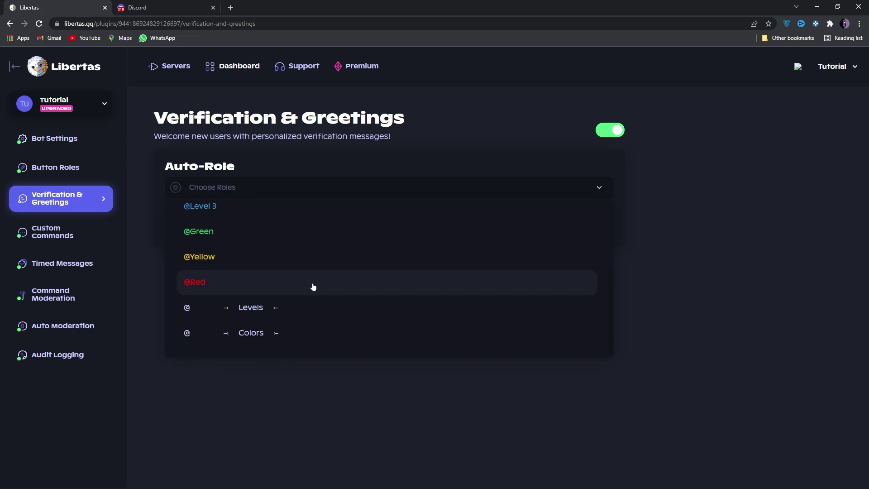
left_click(251, 308)
left_click(385, 189)
left_click(256, 334)
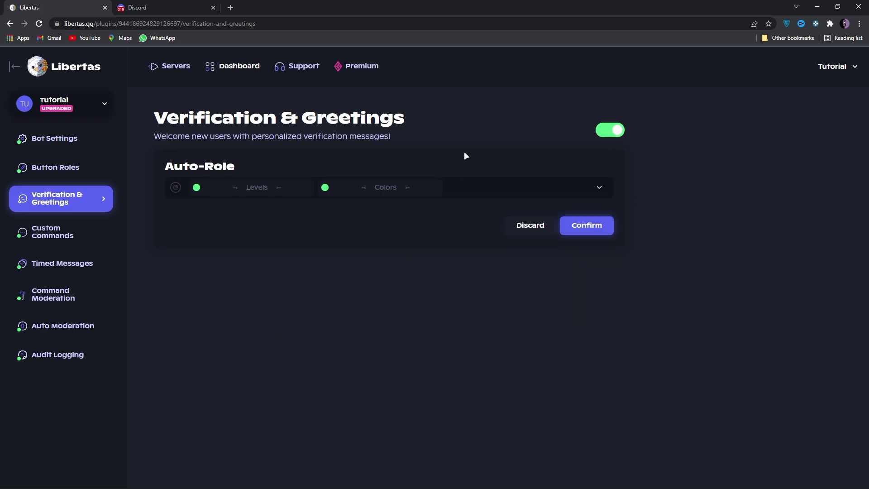
left_click(587, 225)
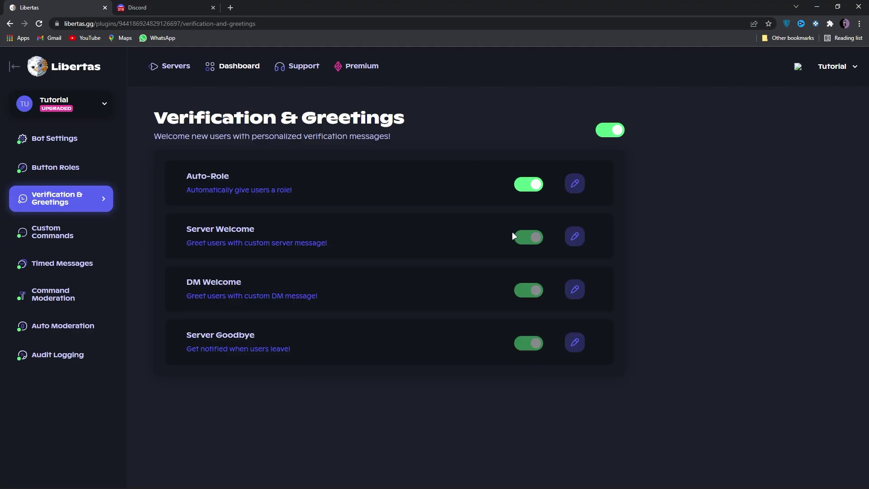
Step: Switch to the Discord app, copy an invite link for the Tutorial server, and close the invite dialog
key("alt+Tab")
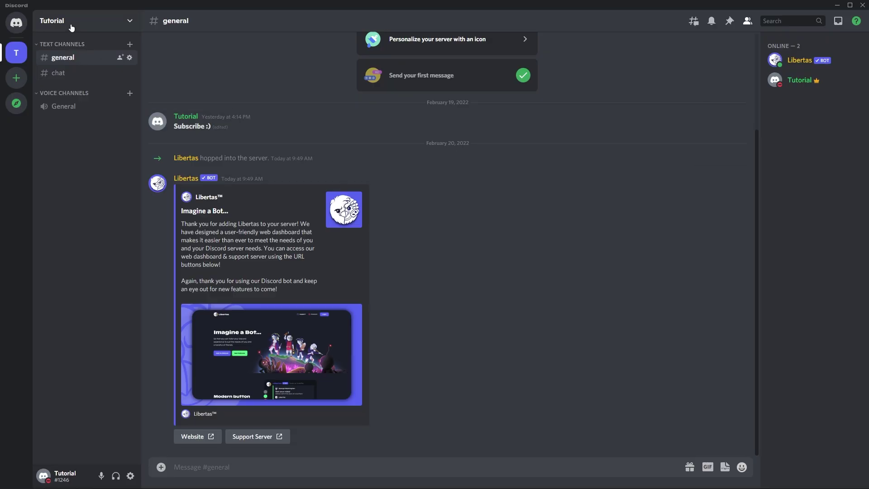
left_click(71, 23)
left_click(67, 66)
left_click(511, 245)
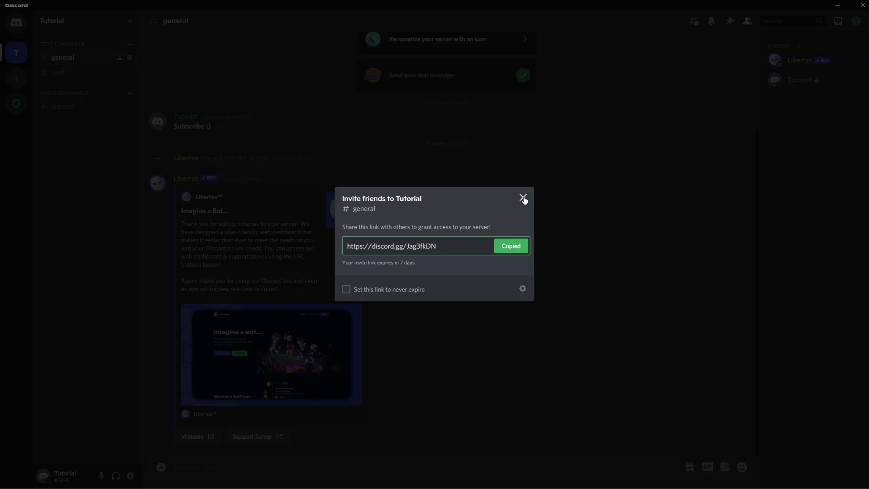
left_click(523, 198)
Step: Switch to Discord in Chrome and join the Tutorial server from the second account with the copied invite link
key("alt+Tab")
key("ctrl+Tab")
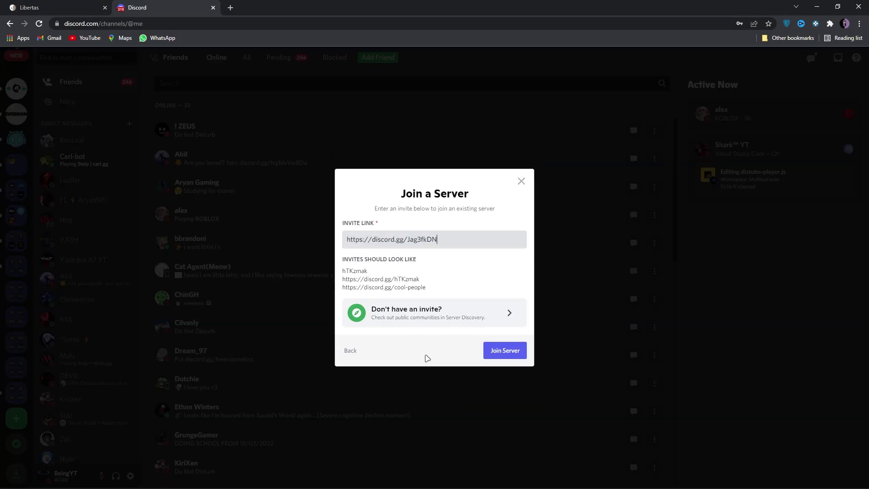
left_click(501, 350)
Step: Check the roles on the newly joined member's profile
left_click(798, 104)
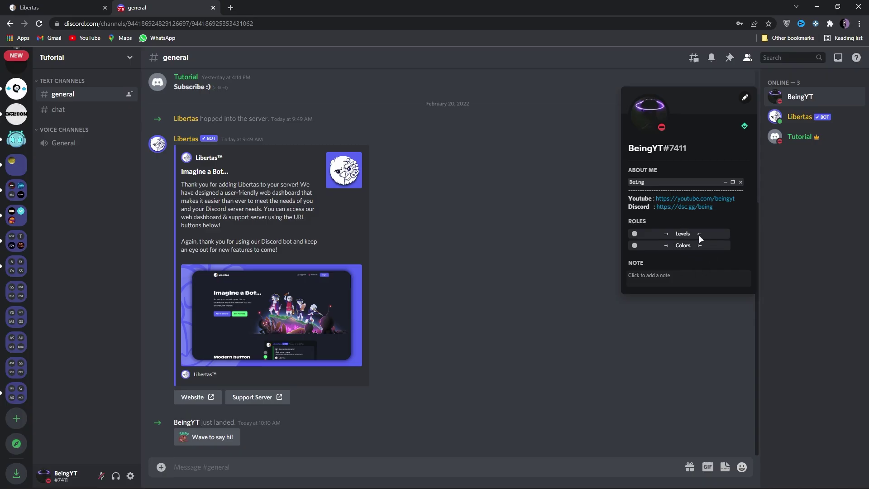
left_click(575, 331)
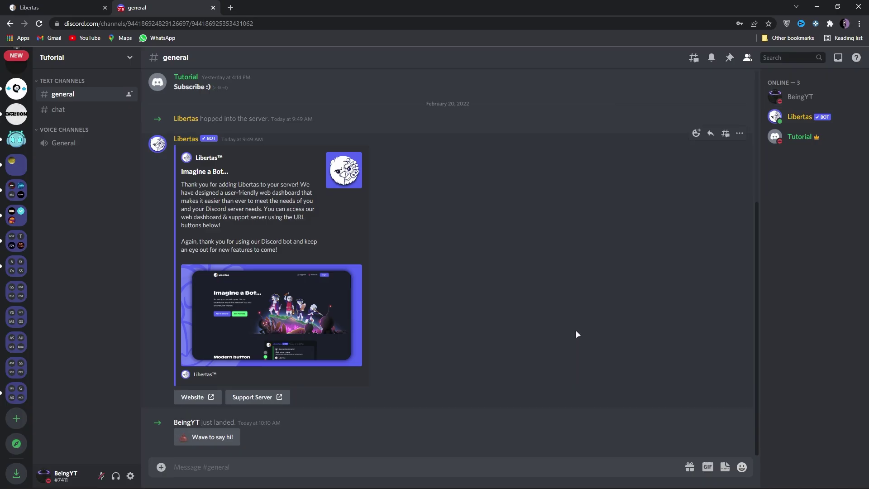
left_click(799, 97)
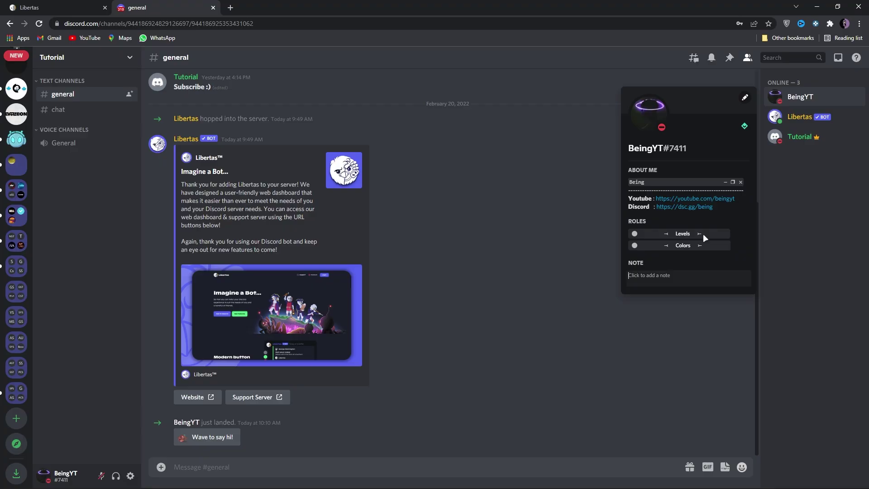